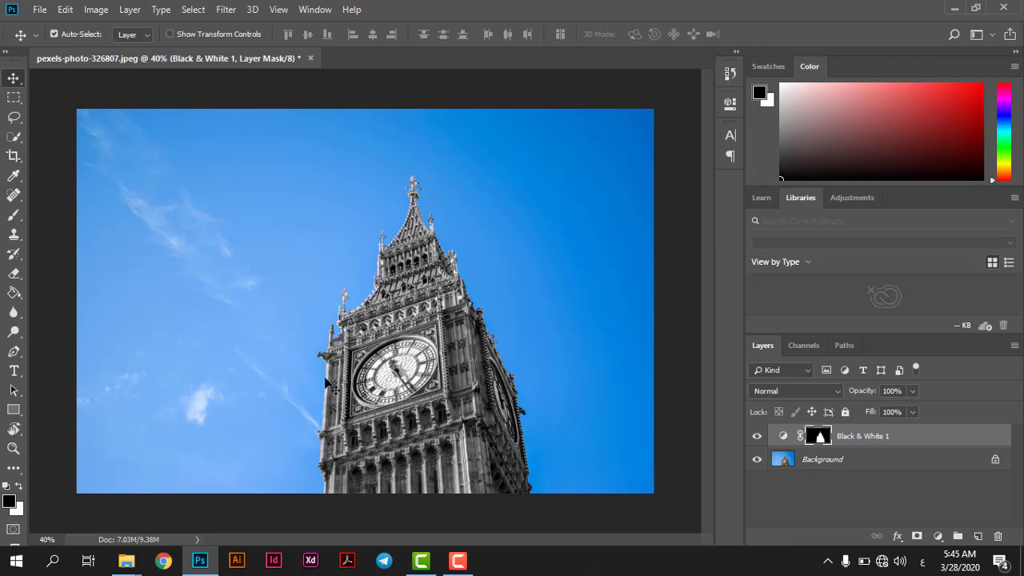
# - Hide and re-show the Black & White 1 layer to compare the grey tower with the colour original
pyautogui.click(757, 437)
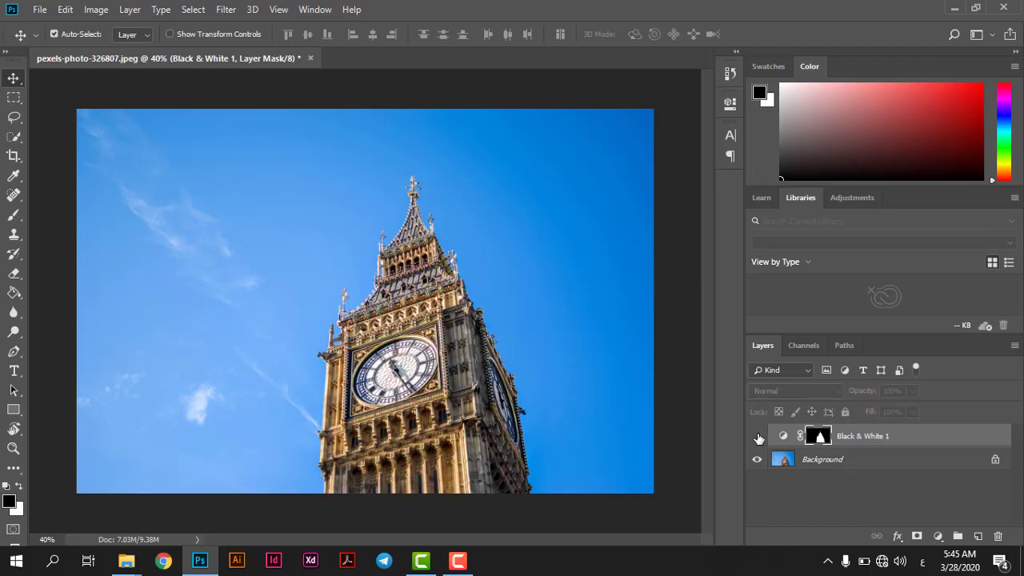
pyautogui.click(756, 436)
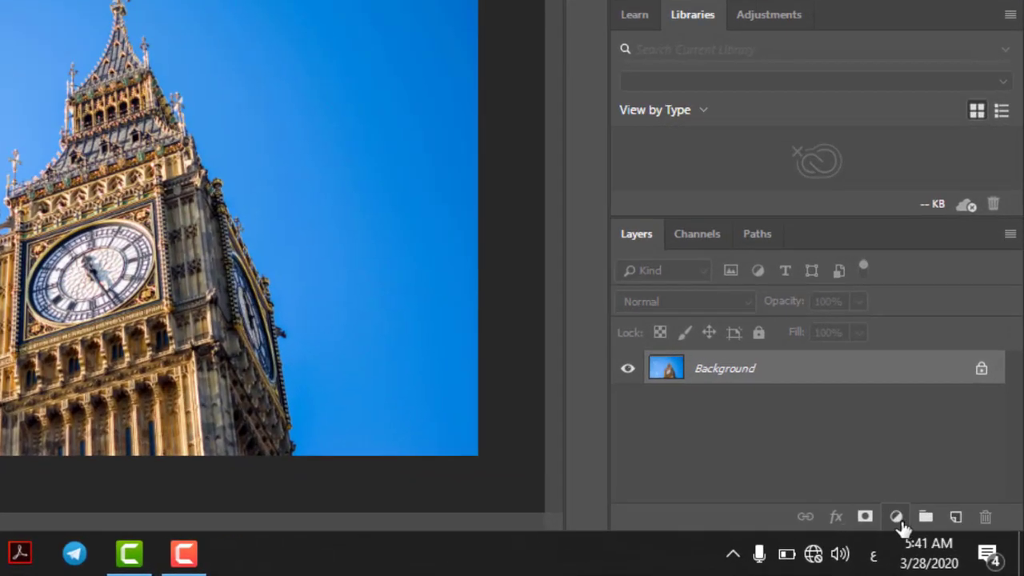
# - Trial a default Black & White adjustment layer over the whole photo and scroll its sliders
pyautogui.click(940, 535)
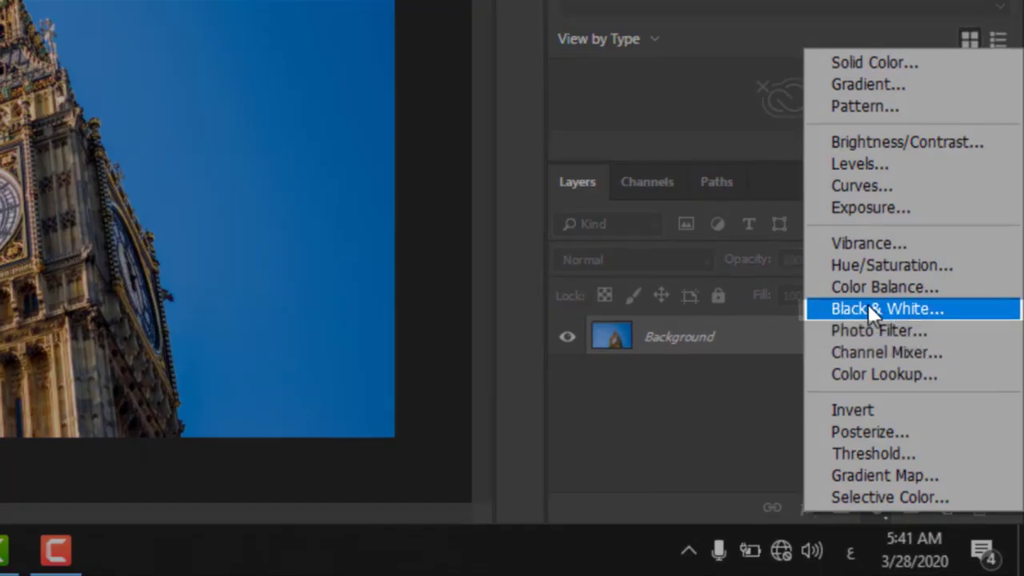
pyautogui.click(862, 307)
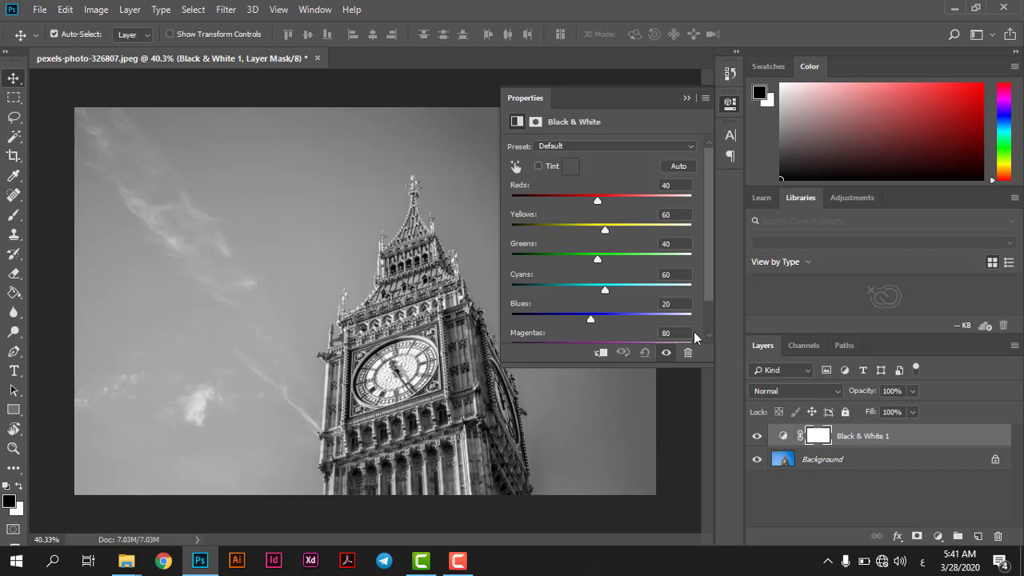
pyautogui.moveTo(709, 252)
pyautogui.mouseDown()
pyautogui.moveTo(703, 300)
pyautogui.moveTo(720, 174)
pyautogui.mouseUp()
# - Undo the trial Black & White layer, close Properties, and switch to the Quick Selection Tool
pyautogui.hotkey('ctrl', 'z')
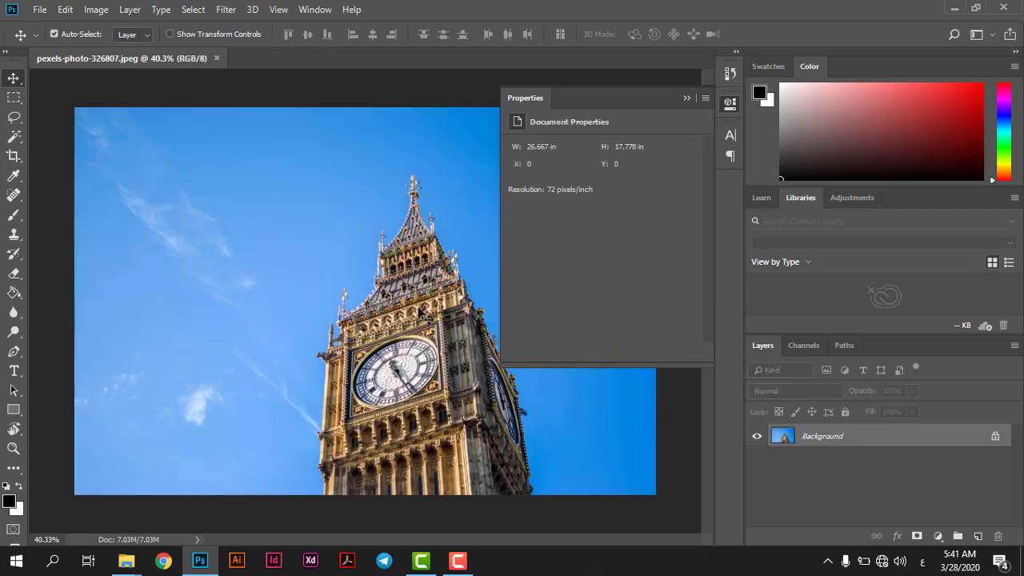
pyautogui.click(685, 98)
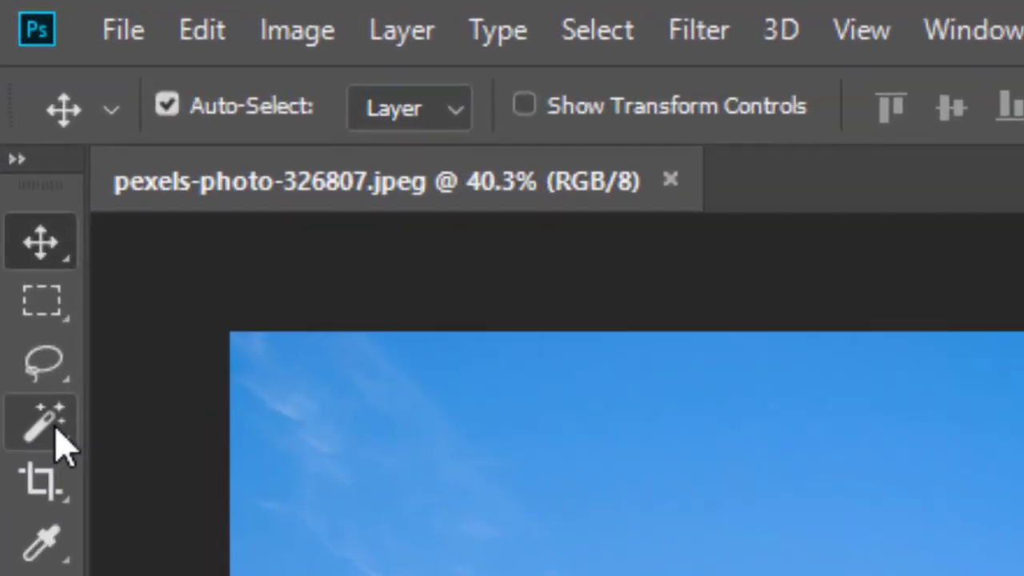
pyautogui.click(60, 436)
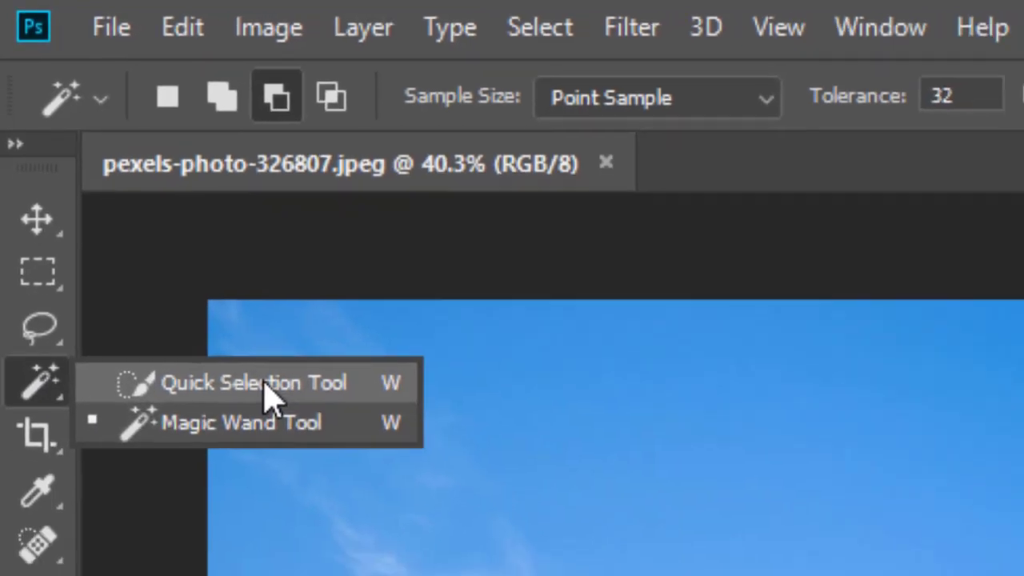
pyautogui.click(272, 424)
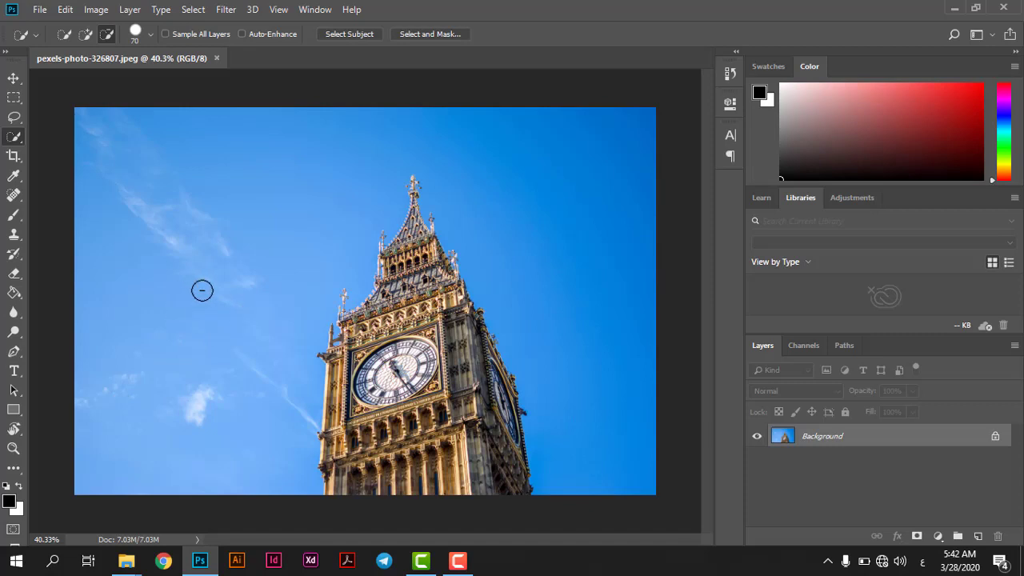
# - Set the Quick Selection brush to 80 px in Add to selection mode
pyautogui.press('[')
pyautogui.press(']')
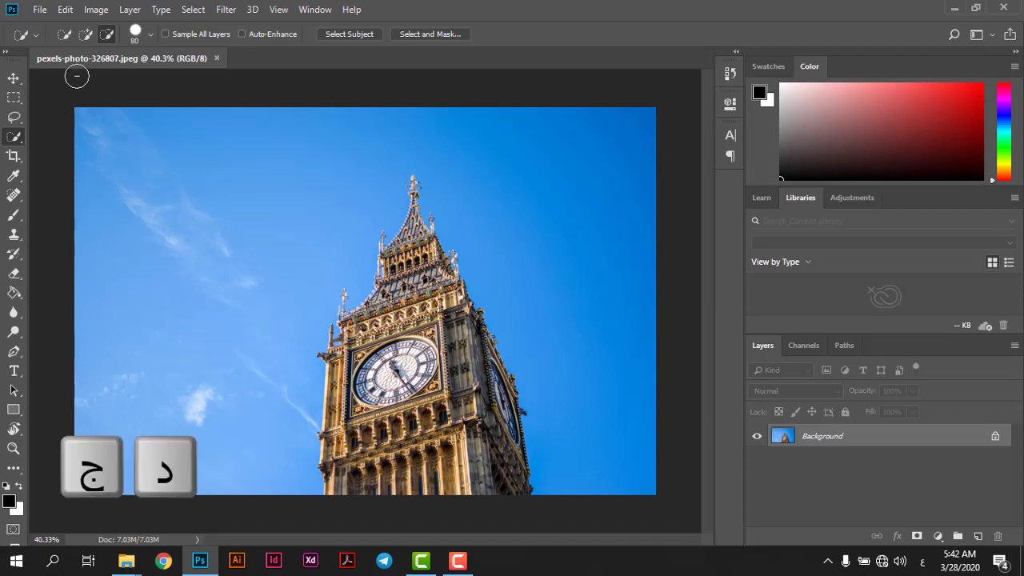
pyautogui.click(85, 34)
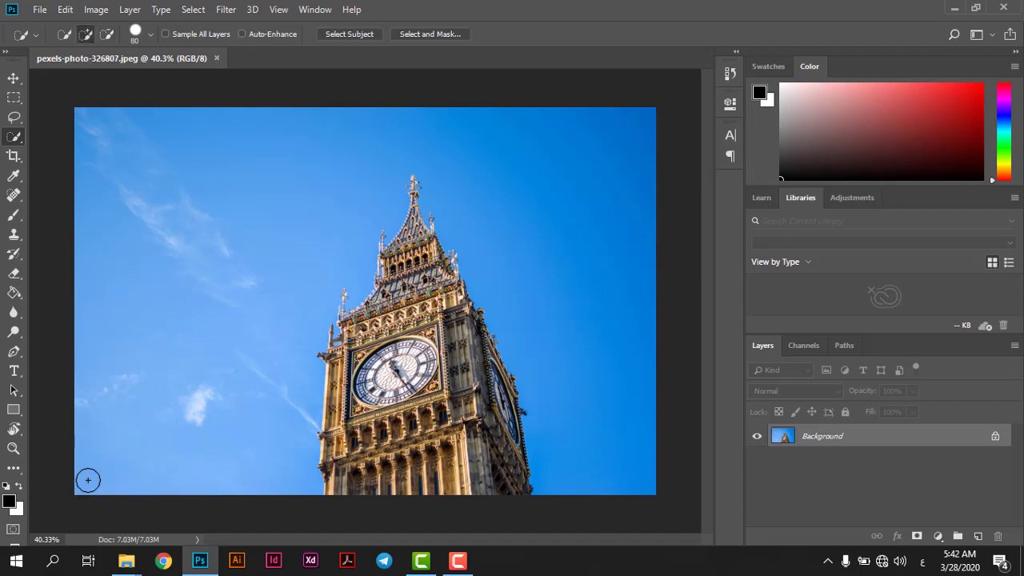
# - Quick-select the sky around the tower and add a Black & White adjustment masked to it
pyautogui.moveTo(88, 480)
pyautogui.mouseDown()
pyautogui.moveTo(190, 403)
pyautogui.moveTo(206, 405)
pyautogui.moveTo(211, 430)
pyautogui.moveTo(194, 318)
pyautogui.moveTo(206, 276)
pyautogui.moveTo(267, 203)
pyautogui.moveTo(421, 119)
pyautogui.moveTo(569, 139)
pyautogui.moveTo(597, 185)
pyautogui.moveTo(602, 340)
pyautogui.mouseUp()
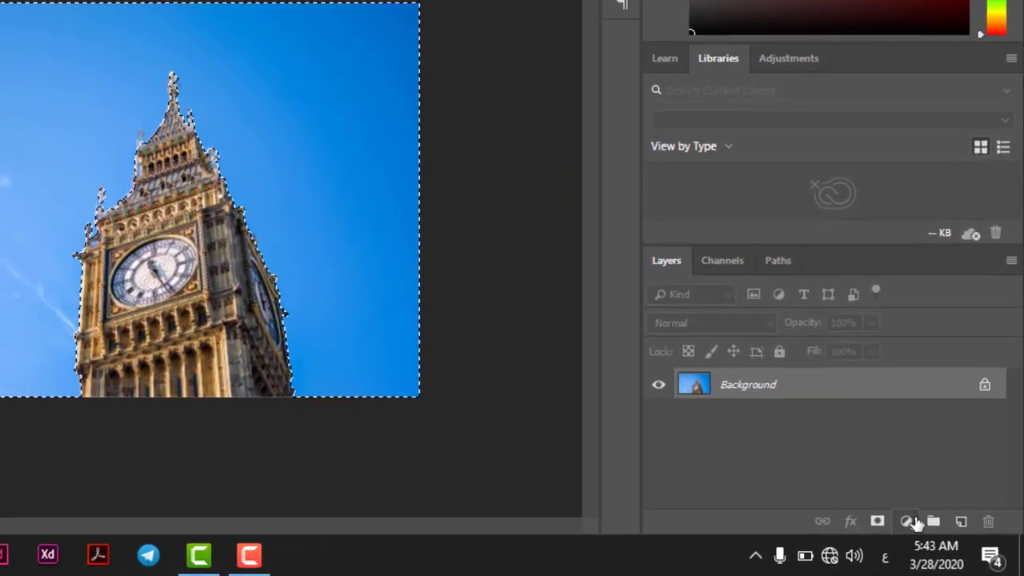
pyautogui.click(938, 536)
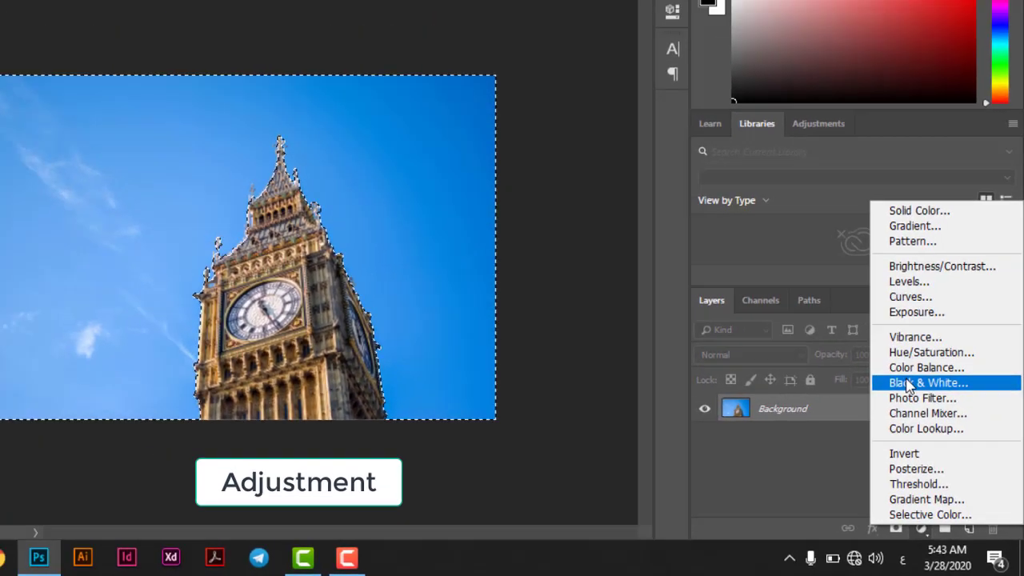
pyautogui.click(892, 342)
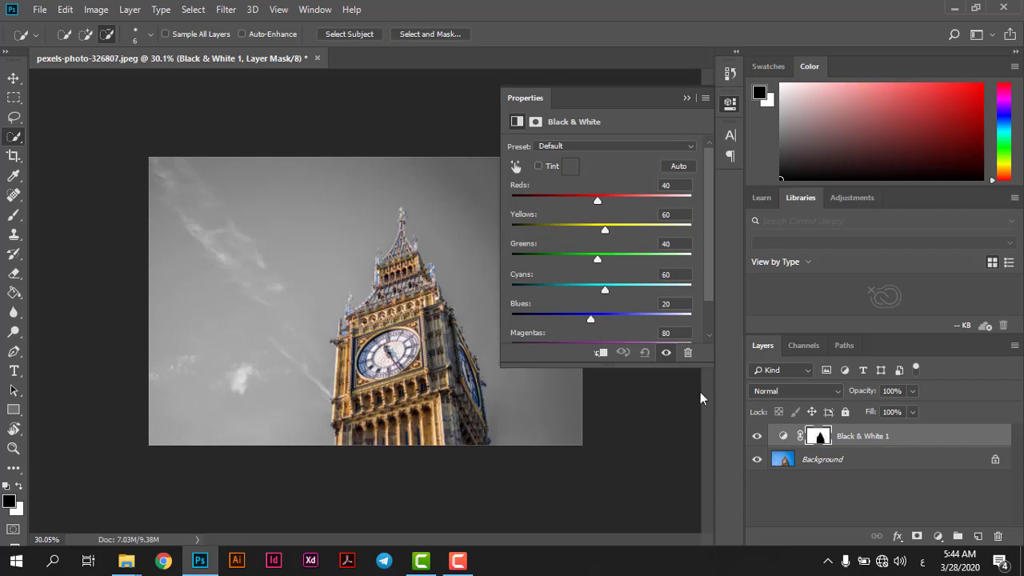
# - Invert the mask to grey the tower, then set Reds 46, Cyans 133 and Blues -75
pyautogui.hotkey('ctrl', 'i')
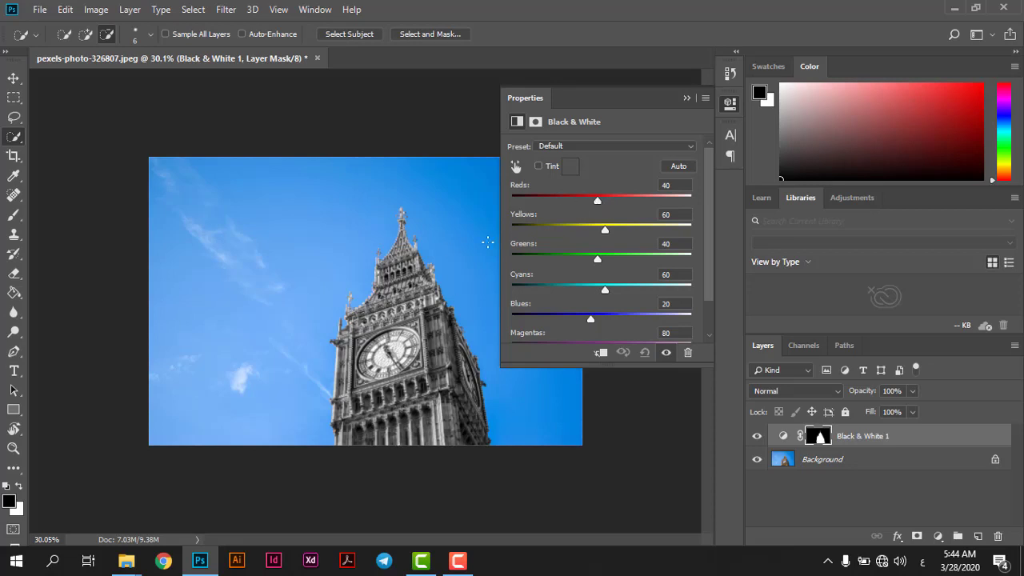
pyautogui.moveTo(597, 200)
pyautogui.mouseDown()
pyautogui.moveTo(620, 202)
pyautogui.moveTo(600, 202)
pyautogui.moveTo(636, 228)
pyautogui.moveTo(594, 230)
pyautogui.moveTo(634, 259)
pyautogui.moveTo(567, 256)
pyautogui.moveTo(608, 259)
pyautogui.moveTo(597, 290)
pyautogui.moveTo(647, 293)
pyautogui.moveTo(631, 290)
pyautogui.mouseUp()
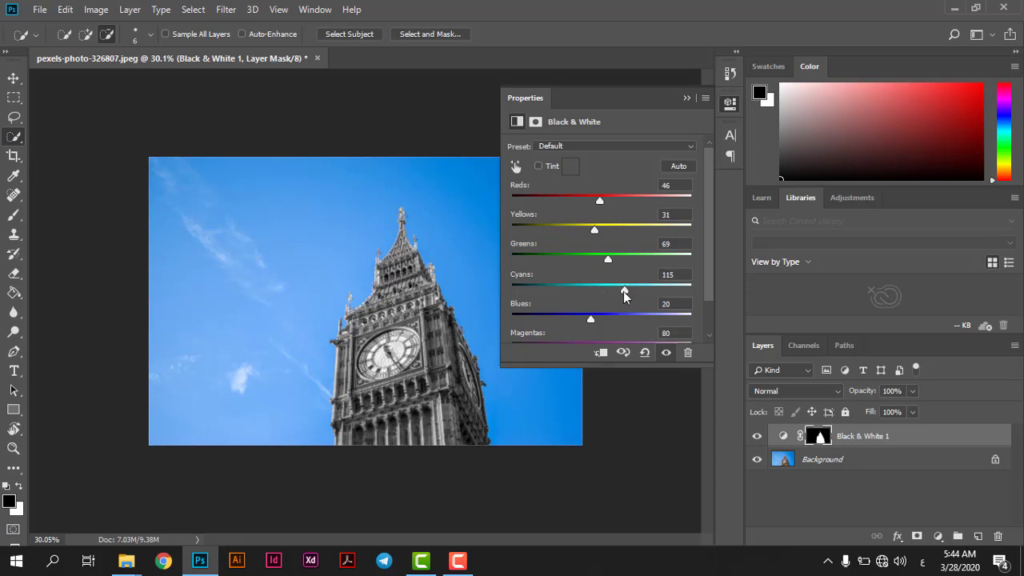
pyautogui.moveTo(591, 319); pyautogui.dragTo(556, 319)
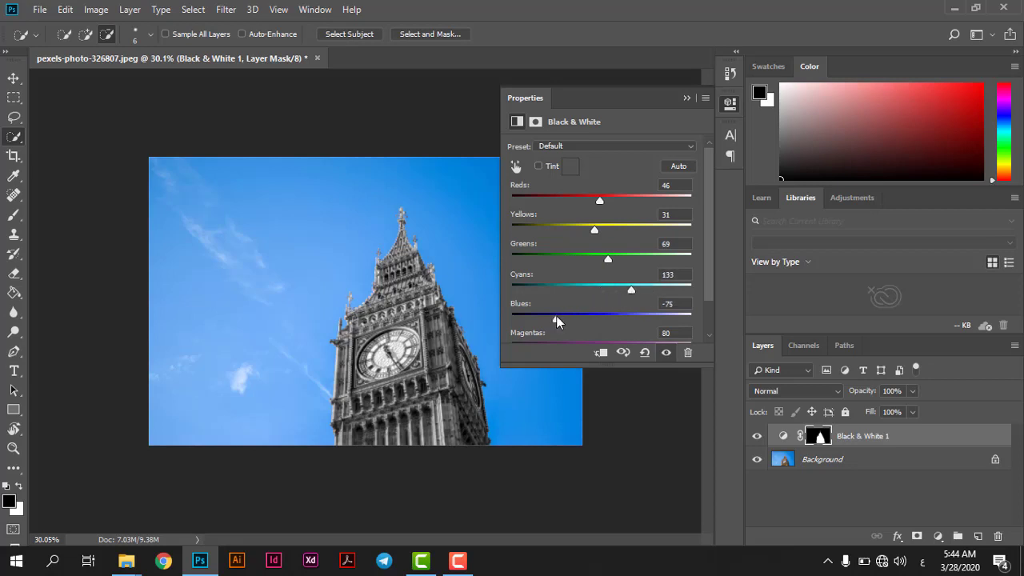
pyautogui.click(686, 98)
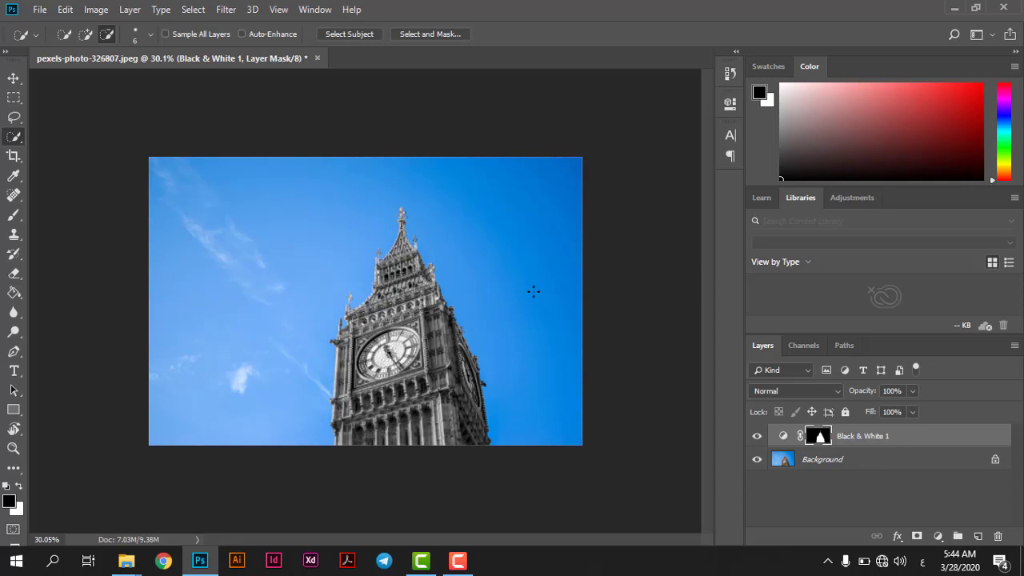